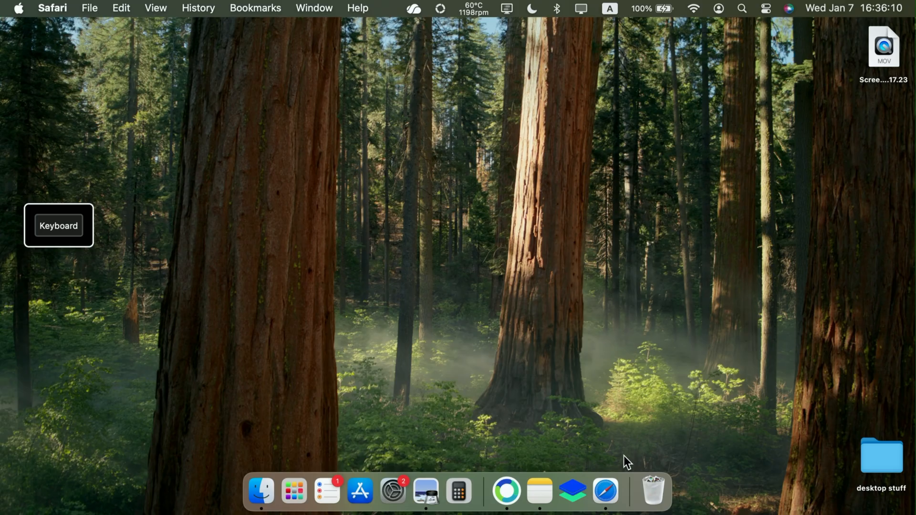
Switch to Safari, lower its window to expose part of the desktop, and open netflix.com
{"action": "left_click", "coordinate": [612, 494]}
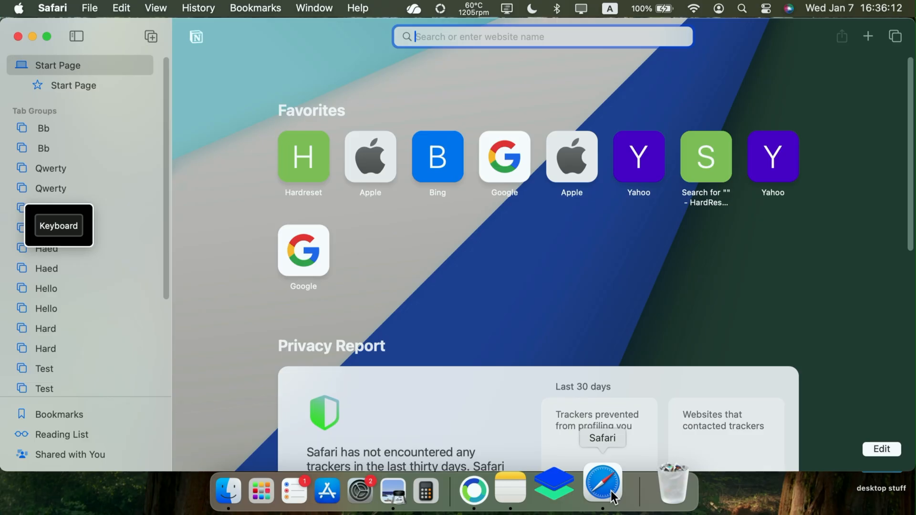
{"action": "left_click_drag", "start_coordinate": [759, 42], "coordinate": [760, 143]}
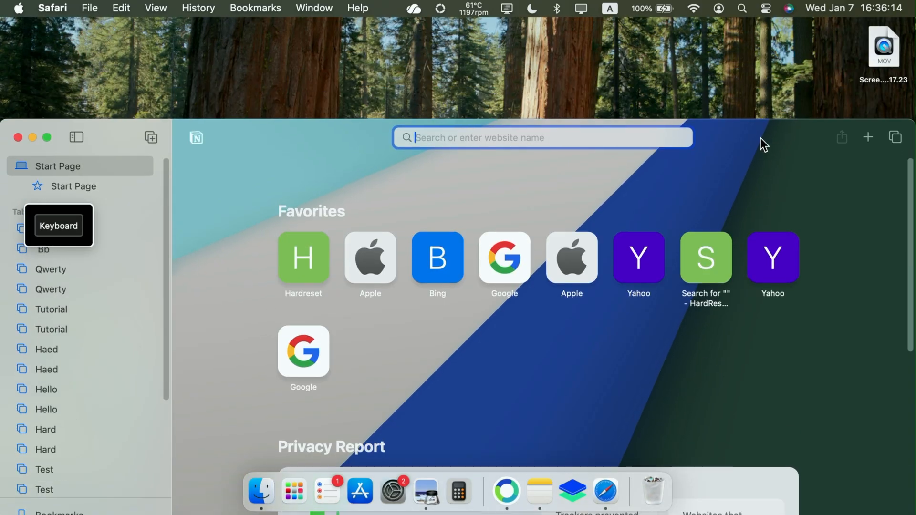
{"action": "left_click", "coordinate": [445, 138]}
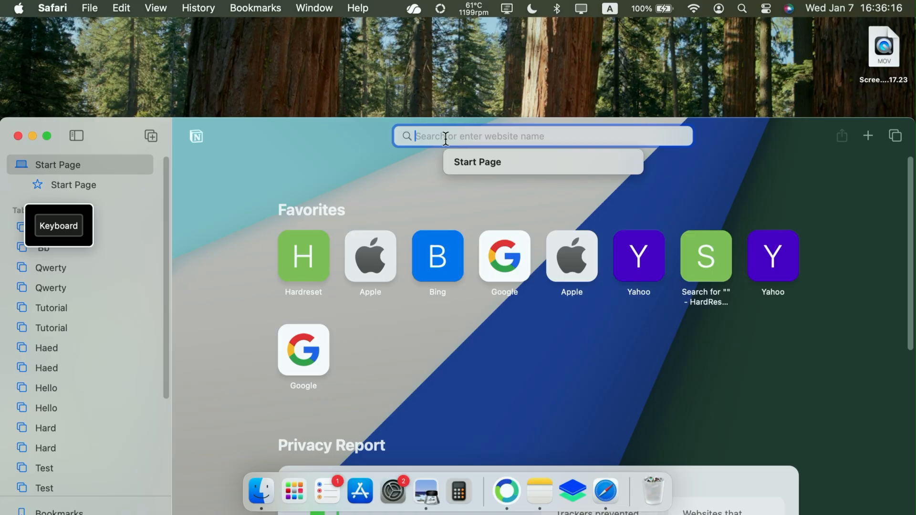
{"action": "type", "text": "net"}
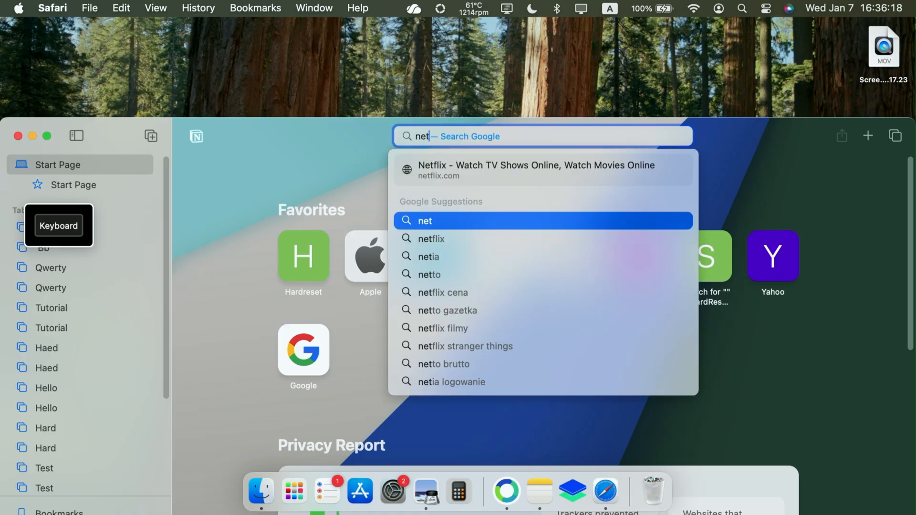
{"action": "type", "text": "flix.com"}
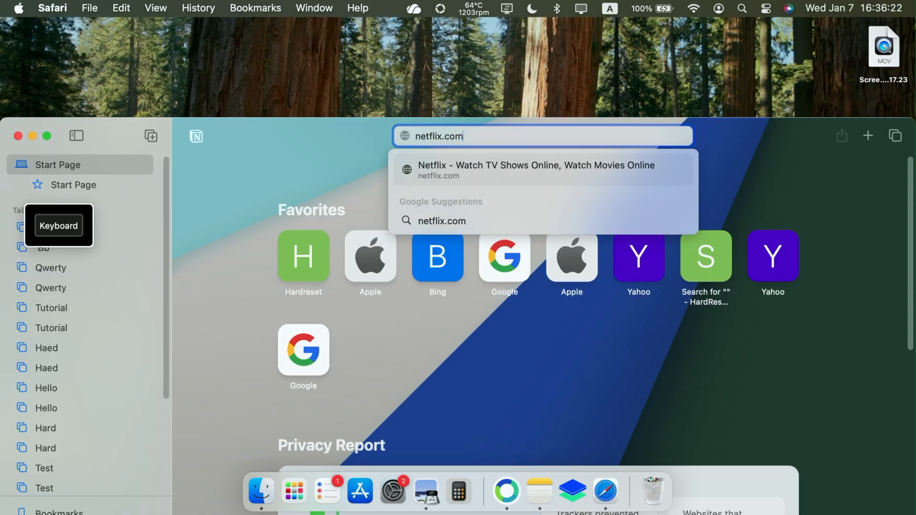
{"action": "key", "text": "Return"}
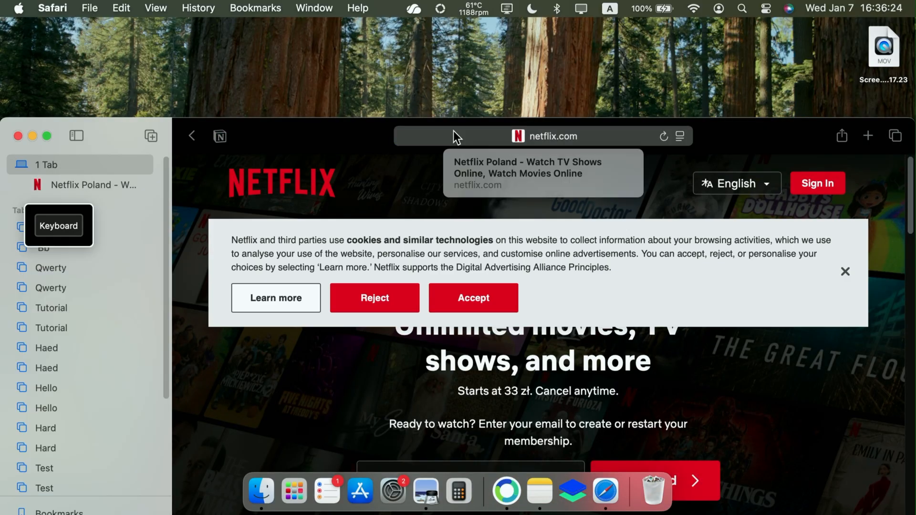
Create a desktop shortcut to the Netflix page from its web address, keeping the new shortcut uncovered
{"action": "left_click", "coordinate": [484, 135]}
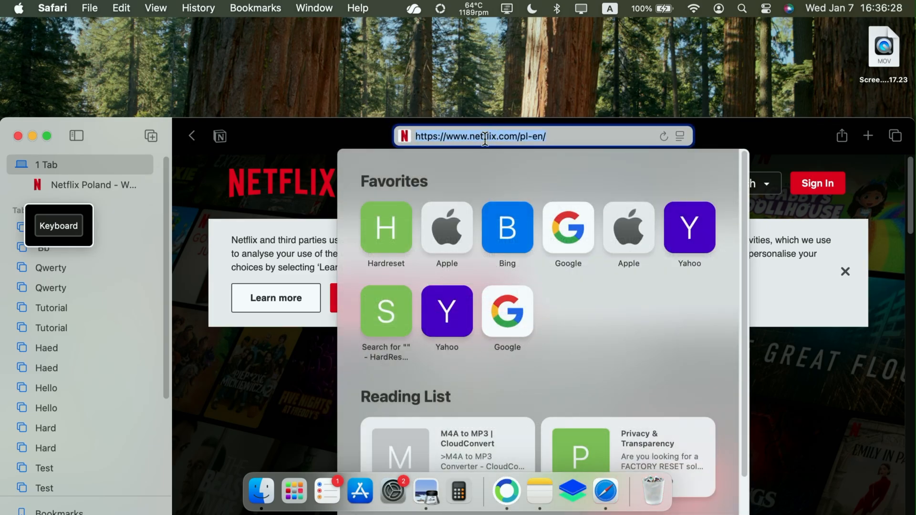
{"action": "left_click_drag", "start_coordinate": [485, 137], "coordinate": [495, 79]}
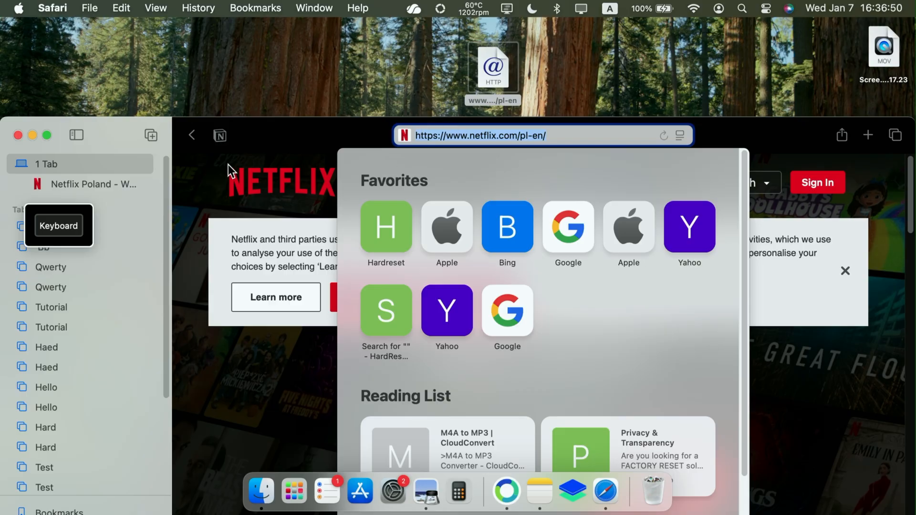
{"action": "left_click_drag", "start_coordinate": [296, 133], "coordinate": [327, 143]}
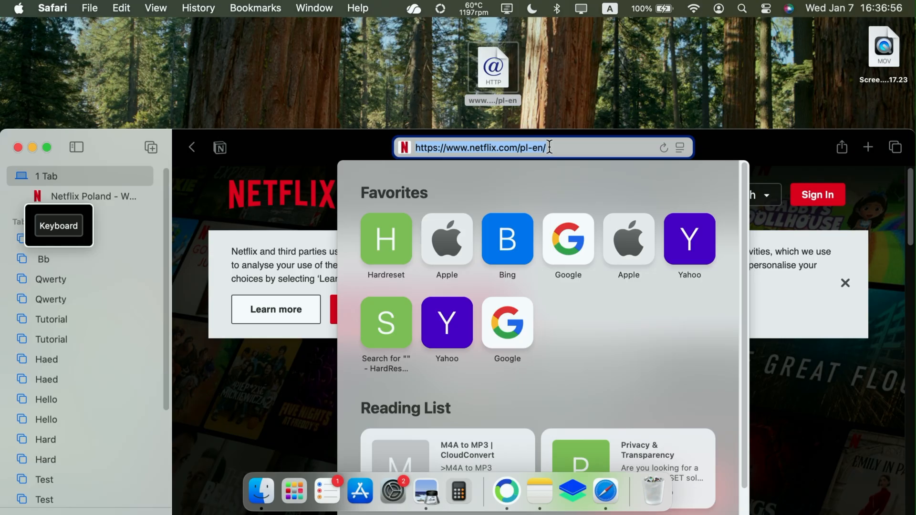
Open the suggested macosicons.com site and dismiss its new API announcement, choosing to be reminded again later
{"action": "type", "text": "m"}
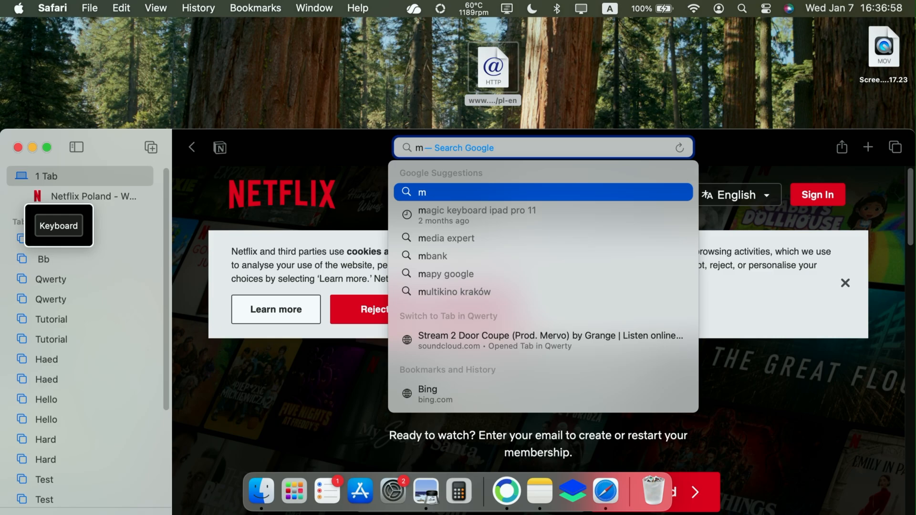
{"action": "type", "text": "aco"}
{"action": "key", "text": "BackSpace"}
{"action": "type", "text": "o"}
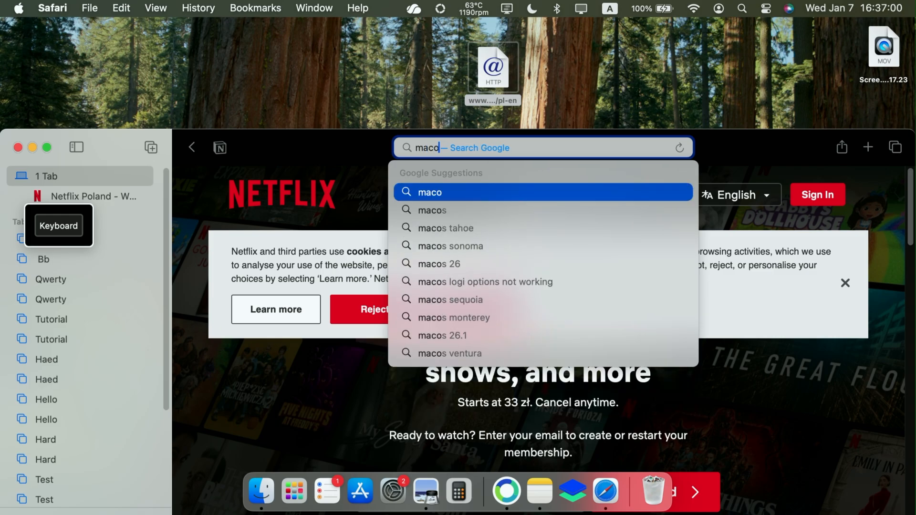
{"action": "type", "text": "sicons"}
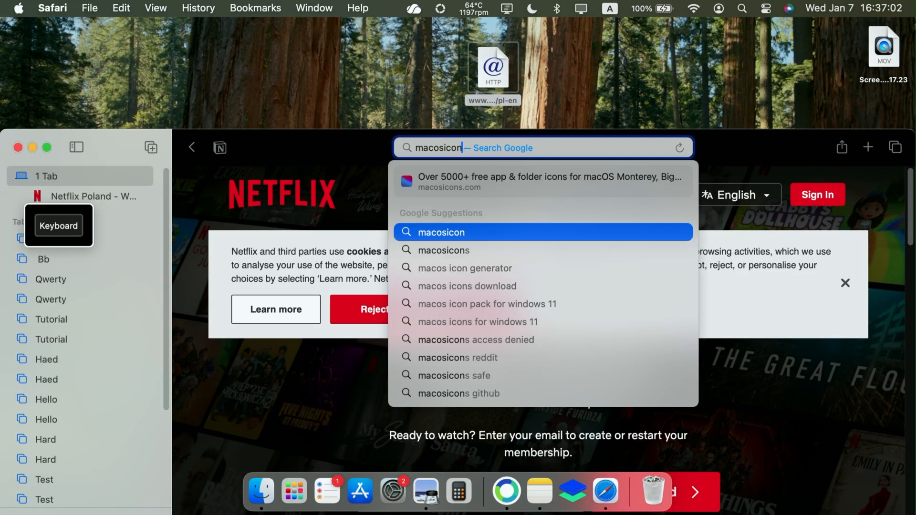
{"action": "left_click", "coordinate": [519, 176]}
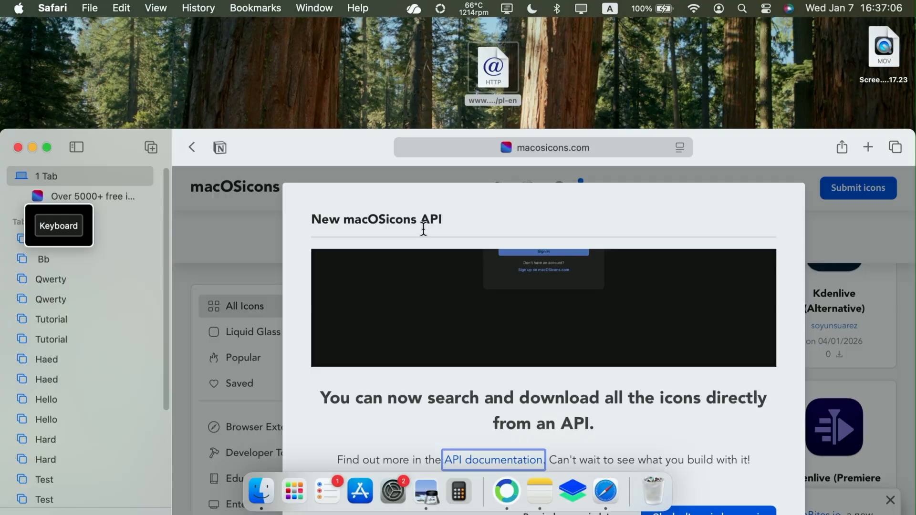
{"action": "left_click_drag", "start_coordinate": [756, 150], "coordinate": [726, 68]}
{"action": "left_click", "coordinate": [553, 428]}
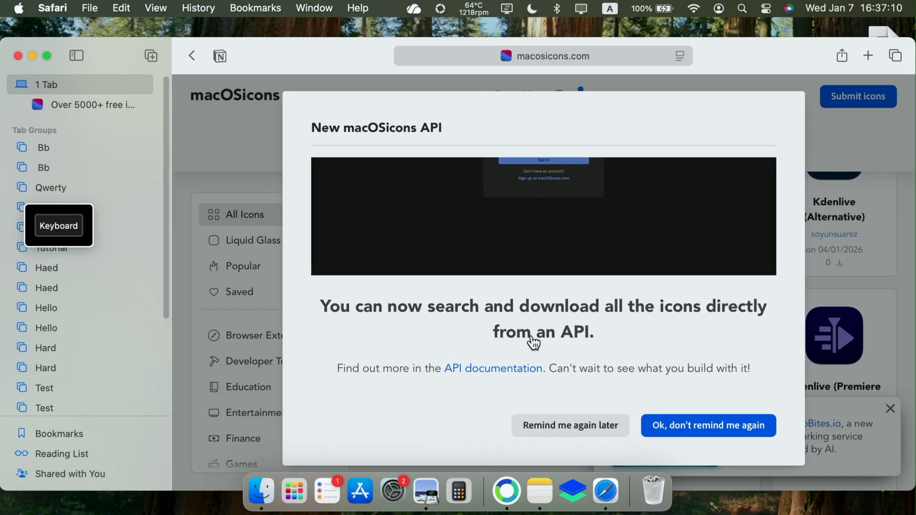
Search the macOSicons library for "netflix" and browse through the resulting icons
{"action": "left_click", "coordinate": [527, 141]}
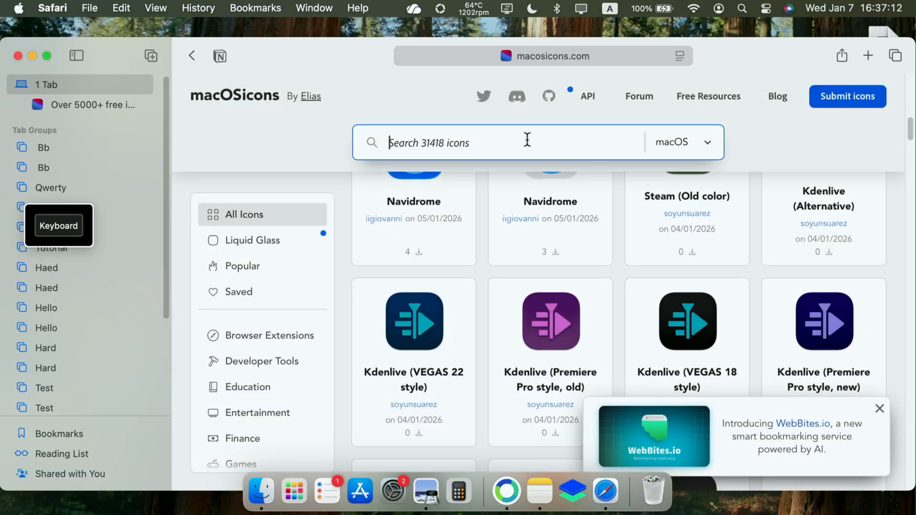
{"action": "type", "text": "netflix"}
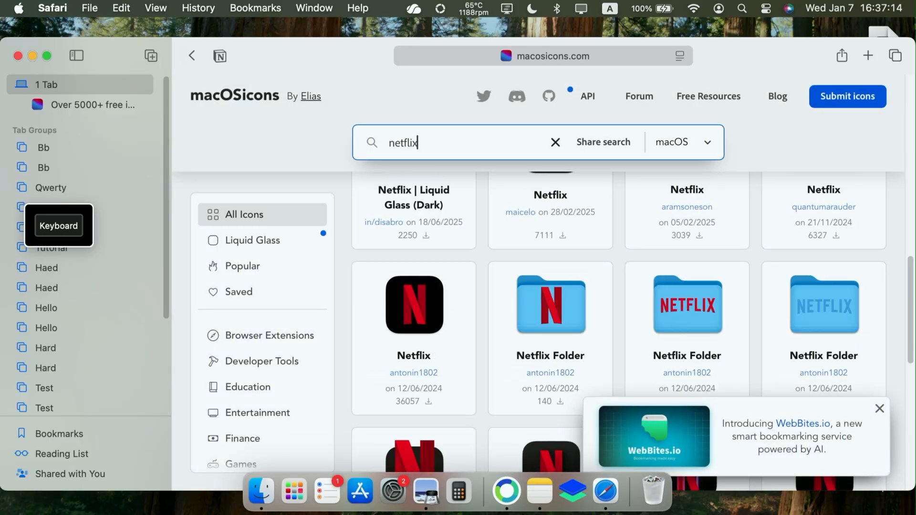
{"action": "scroll", "coordinate": [522, 307], "scroll_direction": "down", "scroll_amount": 10}
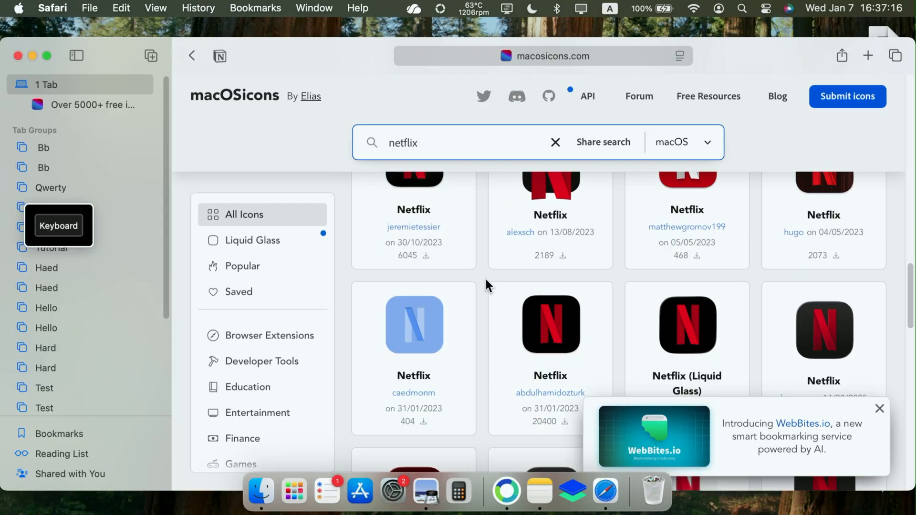
{"action": "scroll", "coordinate": [477, 229], "scroll_direction": "down", "scroll_amount": 15}
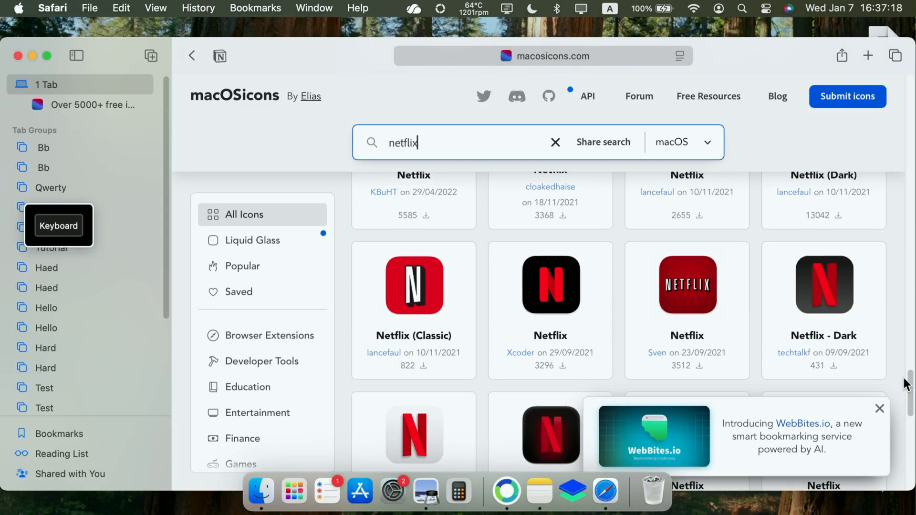
{"action": "left_click_drag", "start_coordinate": [909, 376], "coordinate": [847, 342]}
{"action": "scroll", "coordinate": [846, 348], "scroll_direction": "up", "scroll_amount": 15}
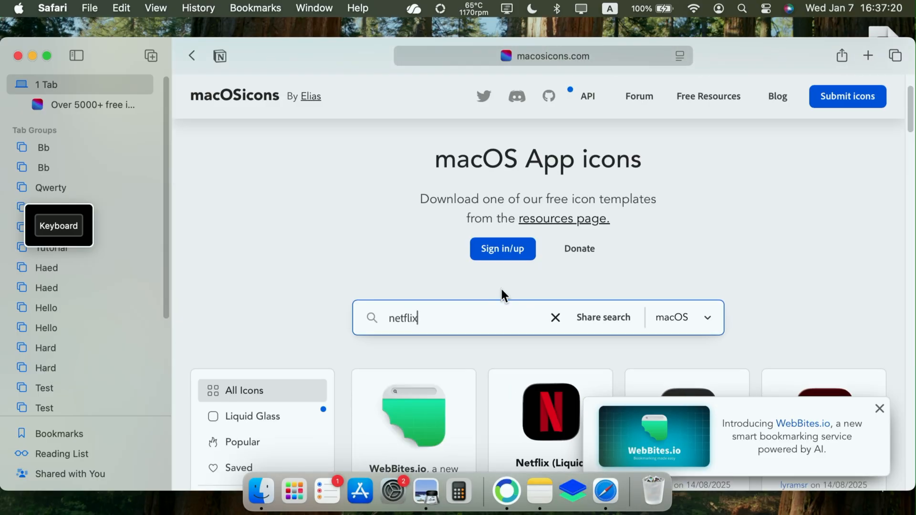
Download the Netflix (Liquid Glass) icon, then close its preview and the browser window
{"action": "left_click", "coordinate": [549, 295]}
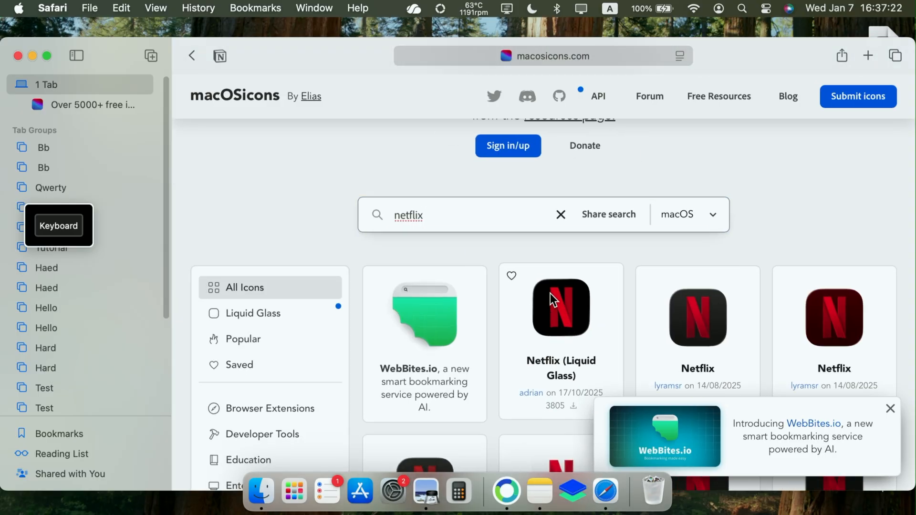
{"action": "left_click", "coordinate": [706, 297]}
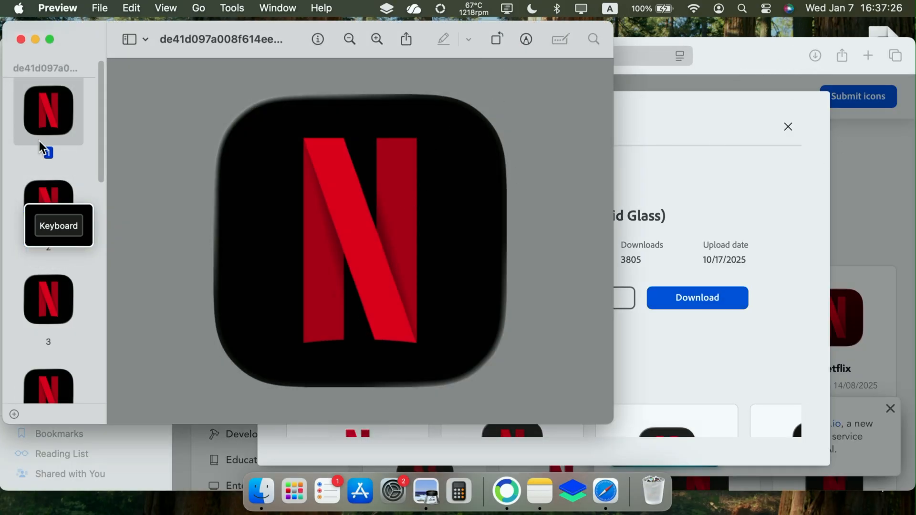
{"action": "left_click", "coordinate": [21, 41]}
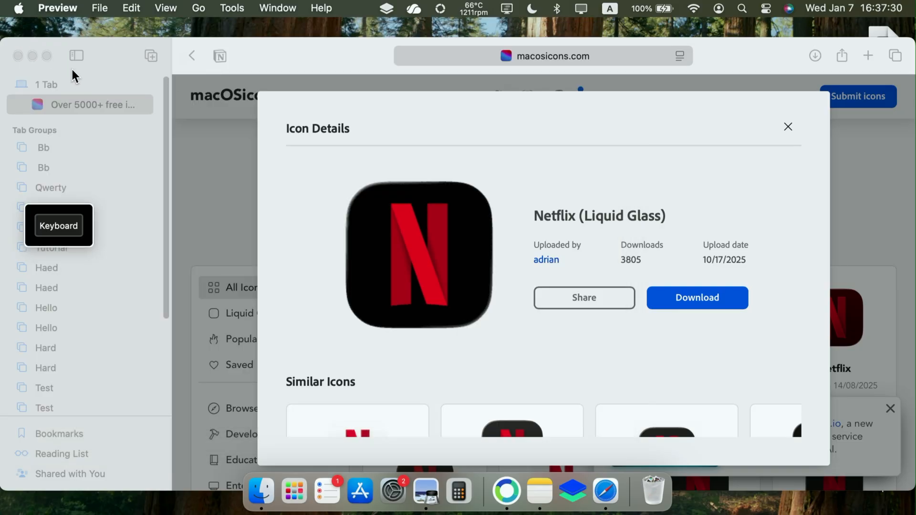
{"action": "left_click", "coordinate": [18, 55]}
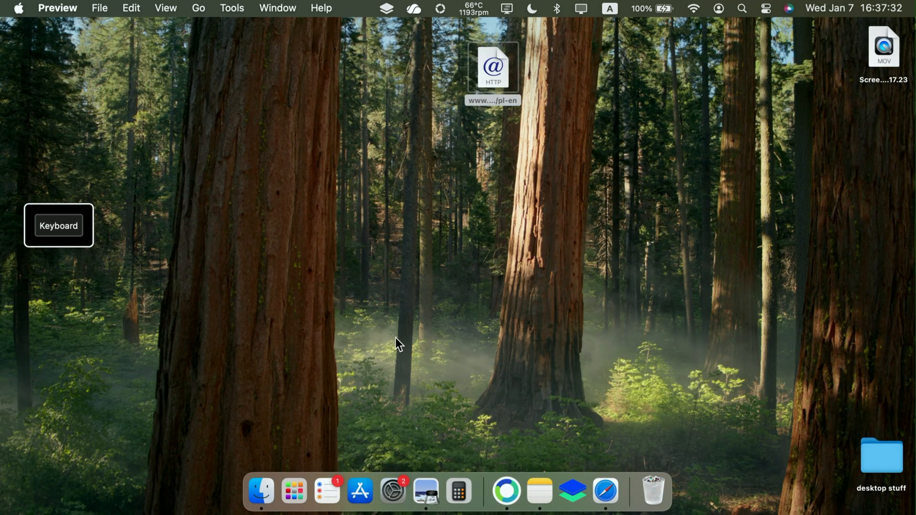
Switch to Finder, move the downloaded Netflix .icns file from Downloads to the desktop, and close the window
{"action": "left_click", "coordinate": [257, 486]}
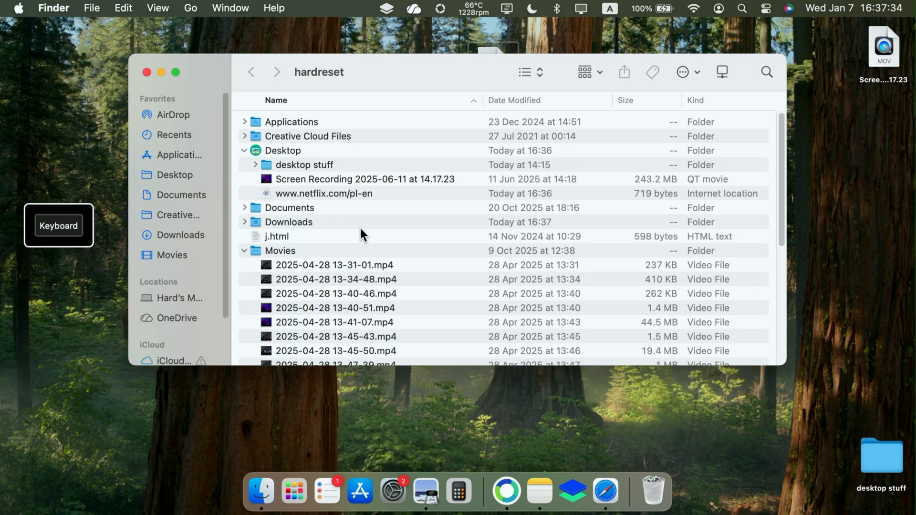
{"action": "left_click", "coordinate": [177, 238]}
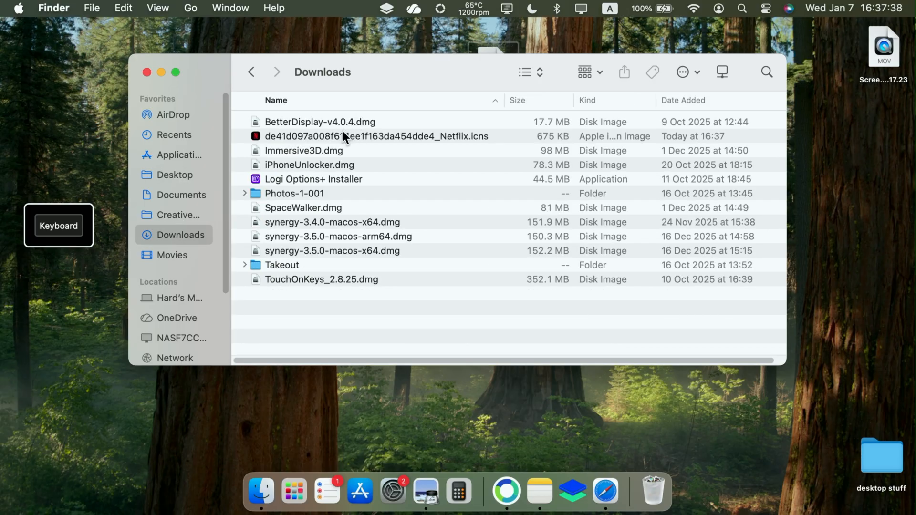
{"action": "left_click_drag", "start_coordinate": [344, 135], "coordinate": [835, 150]}
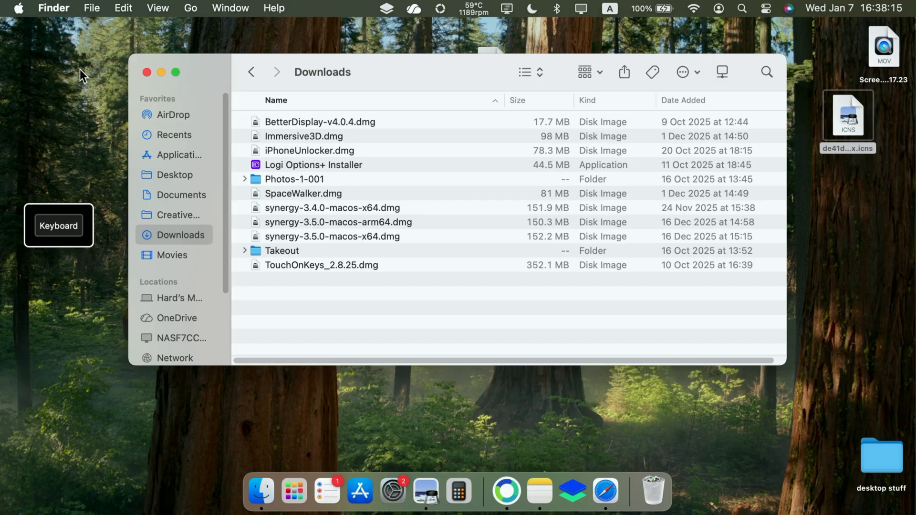
{"action": "left_click", "coordinate": [146, 72]}
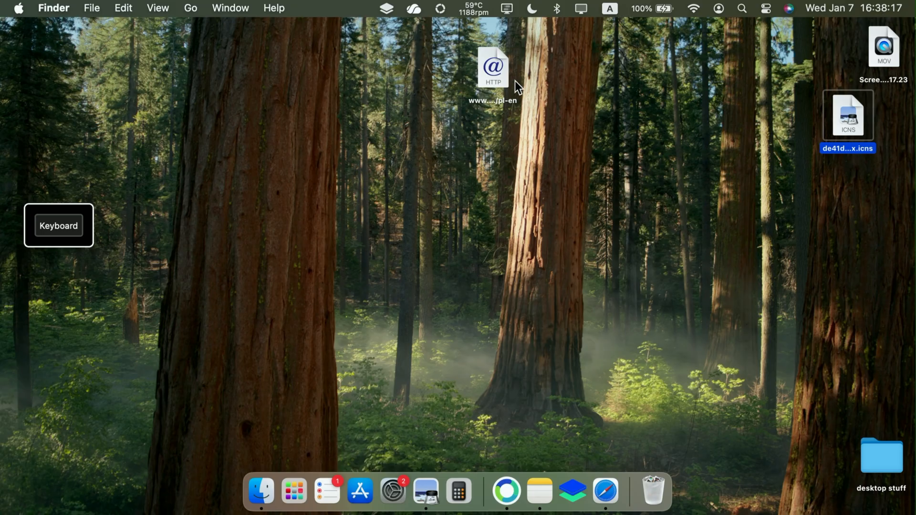
{"action": "right_click", "coordinate": [490, 76]}
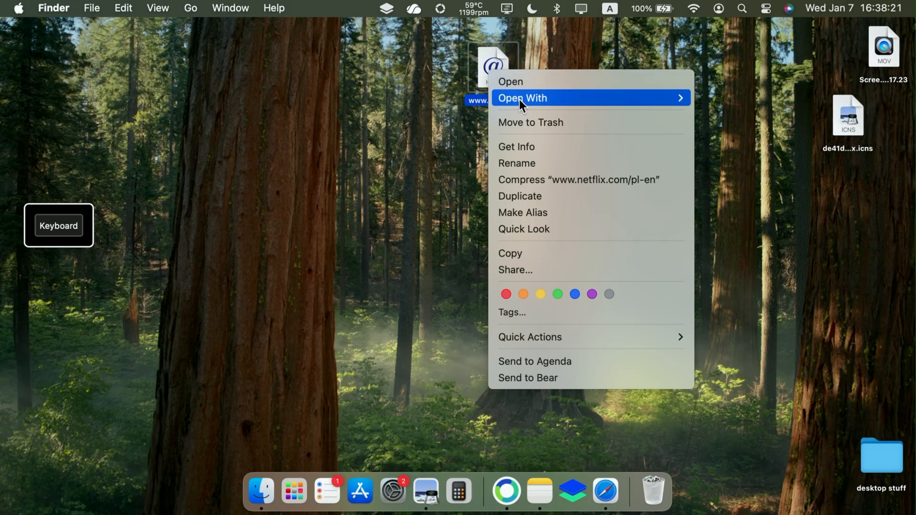
{"action": "left_click", "coordinate": [538, 146]}
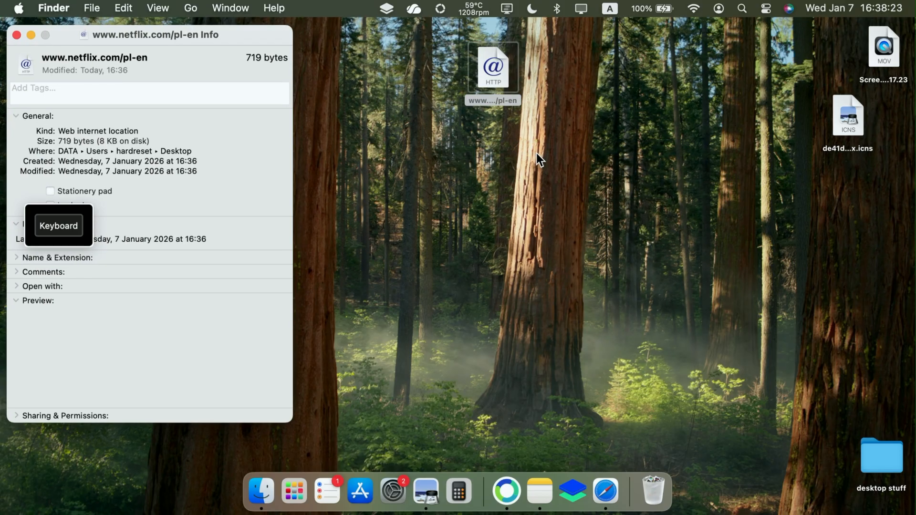
{"action": "left_click", "coordinate": [842, 119]}
{"action": "left_click_drag", "start_coordinate": [851, 119], "coordinate": [27, 66]}
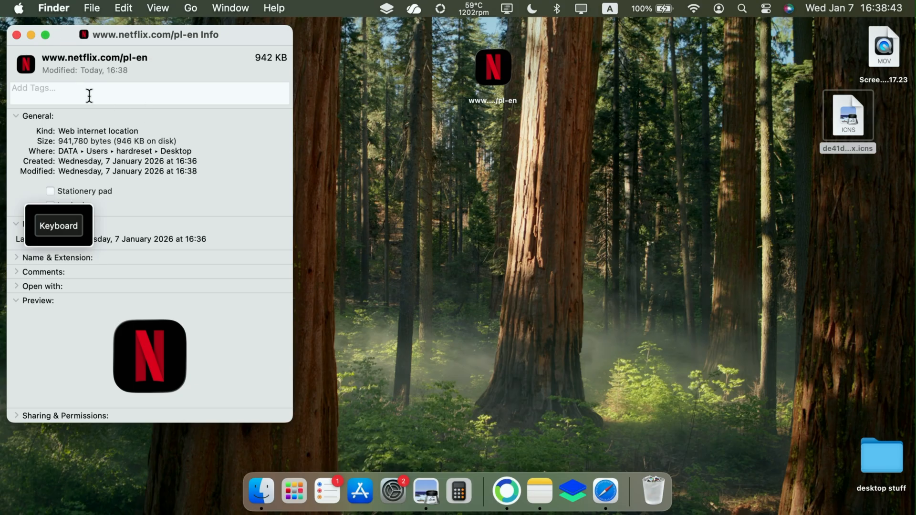
Try to rename the Netflix shortcut to NETFLIX, without the .webloc extension, in its info window
{"action": "left_click", "coordinate": [18, 258]}
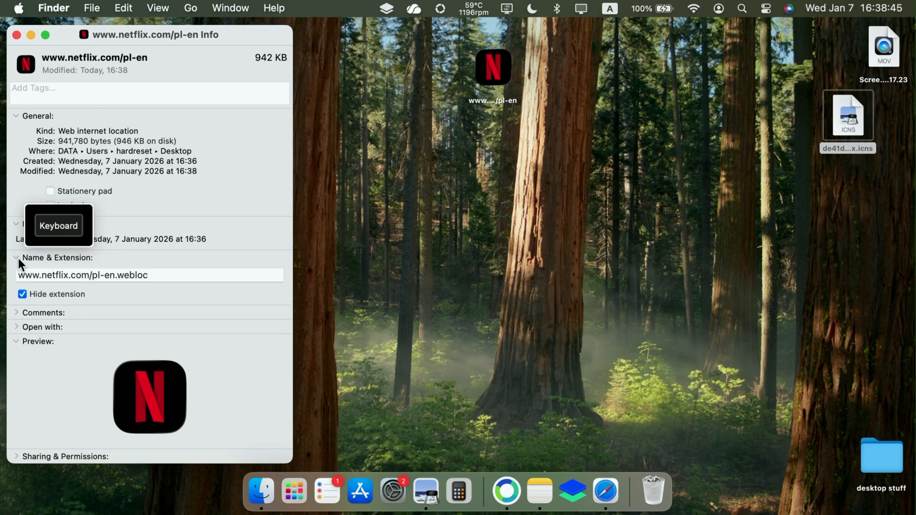
{"action": "left_click", "coordinate": [65, 273]}
{"action": "key", "text": "super+a"}
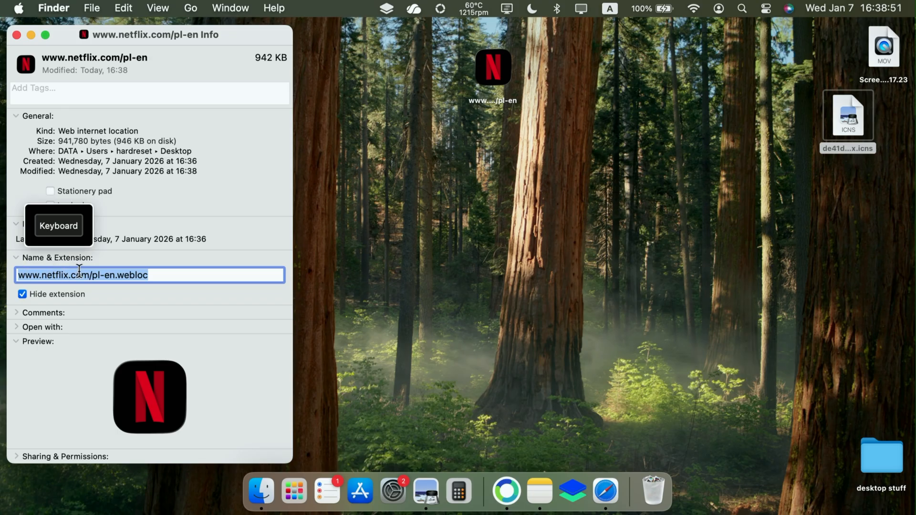
{"action": "type", "text": "NETF"}
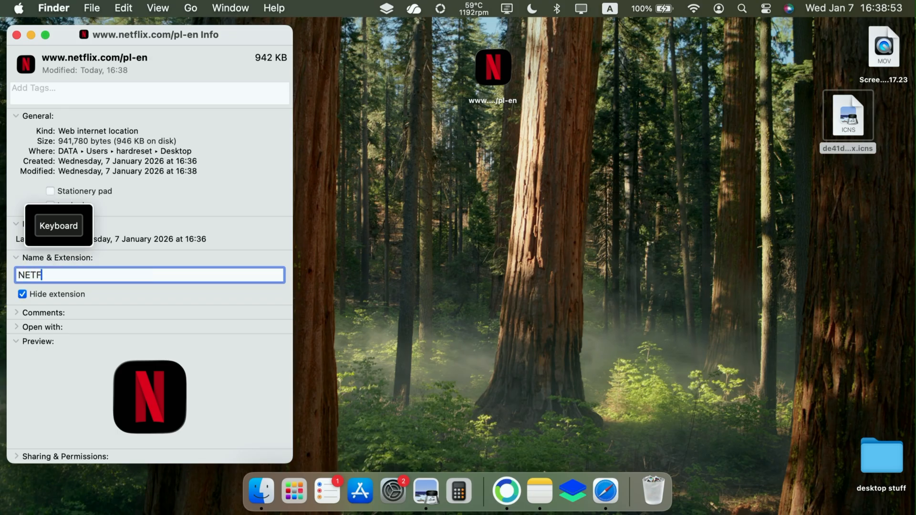
{"action": "type", "text": "LIX"}
{"action": "key", "text": "Return"}
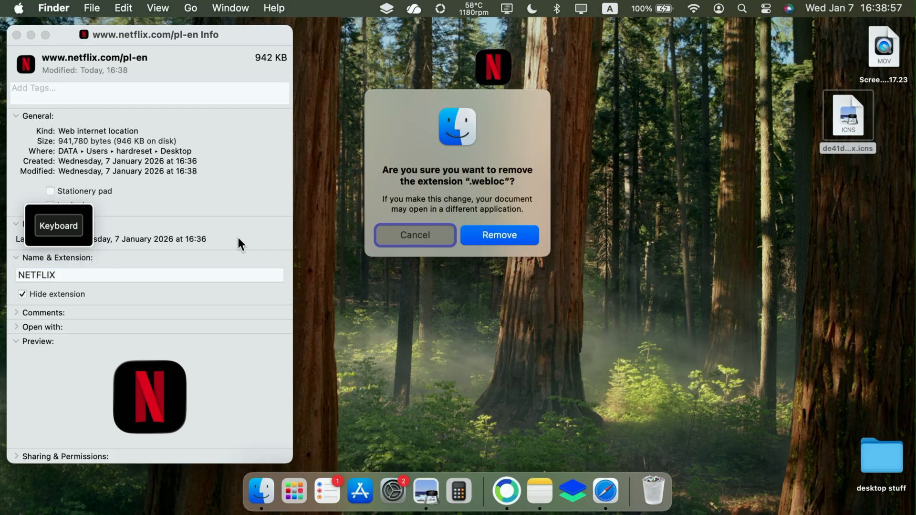
{"action": "left_click", "coordinate": [396, 238]}
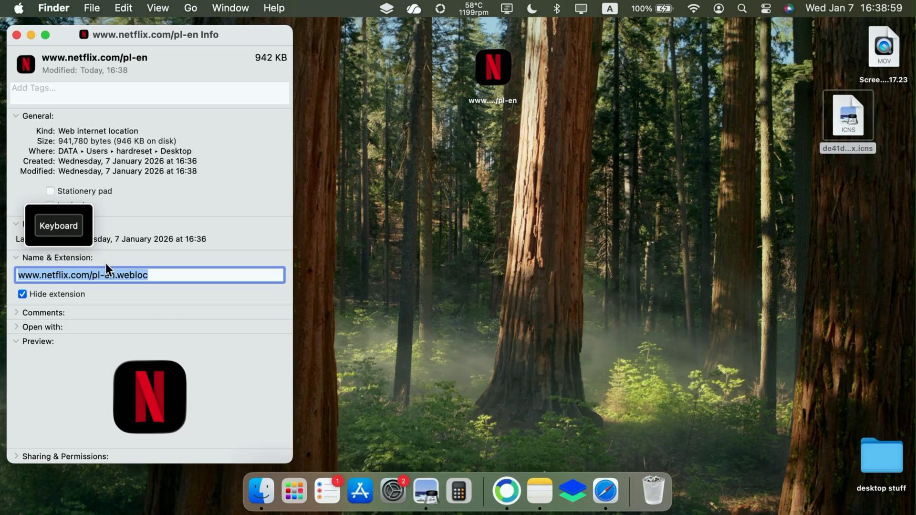
Rename the Netflix shortcut to NETFLIX in its info window, keeping the .webloc extension, and close the window
{"action": "left_click_drag", "start_coordinate": [115, 275], "coordinate": [2, 259]}
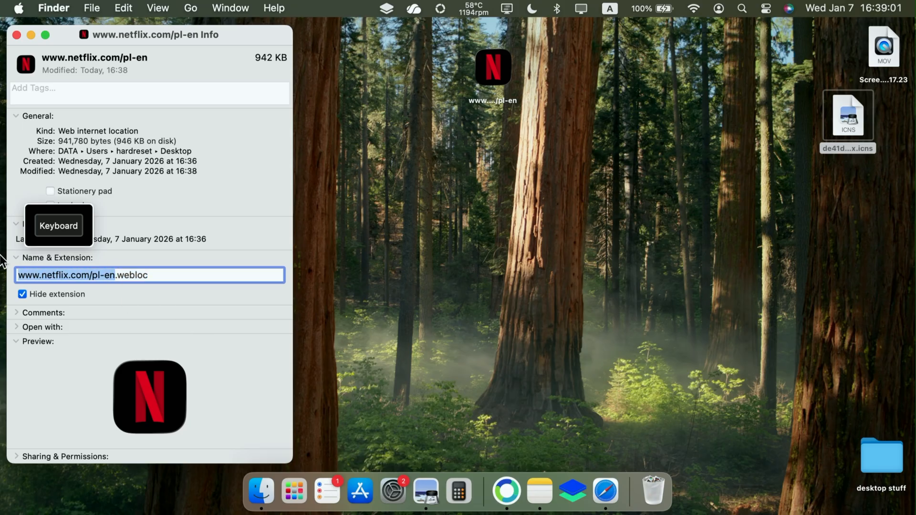
{"action": "type", "text": "NE"}
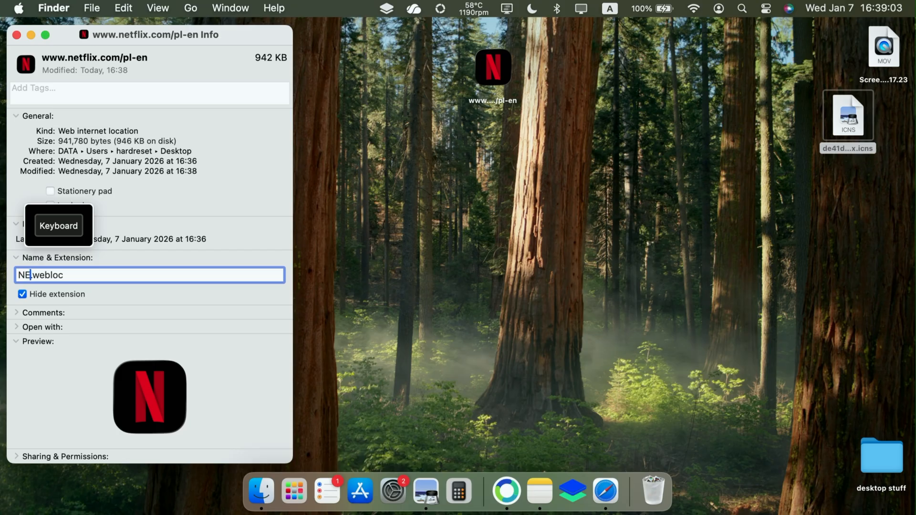
{"action": "type", "text": "TFLIX"}
{"action": "key", "text": "Return"}
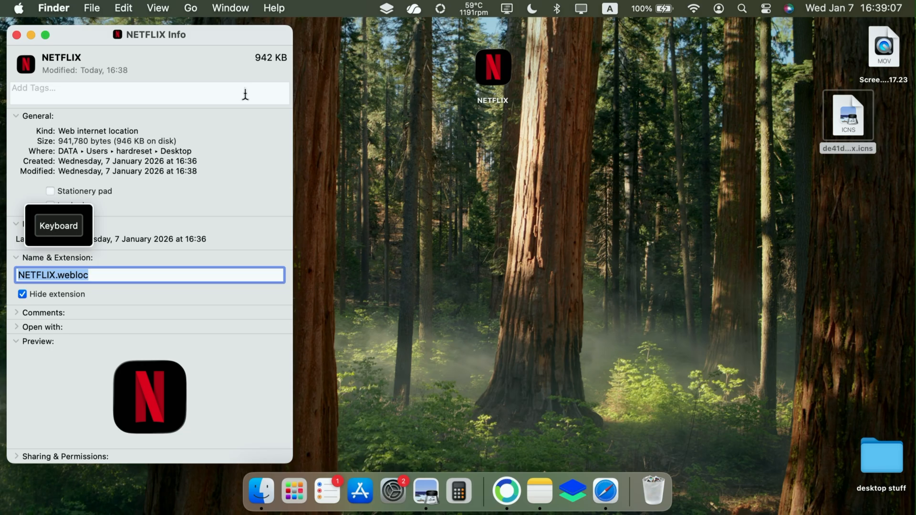
{"action": "left_click", "coordinate": [16, 35]}
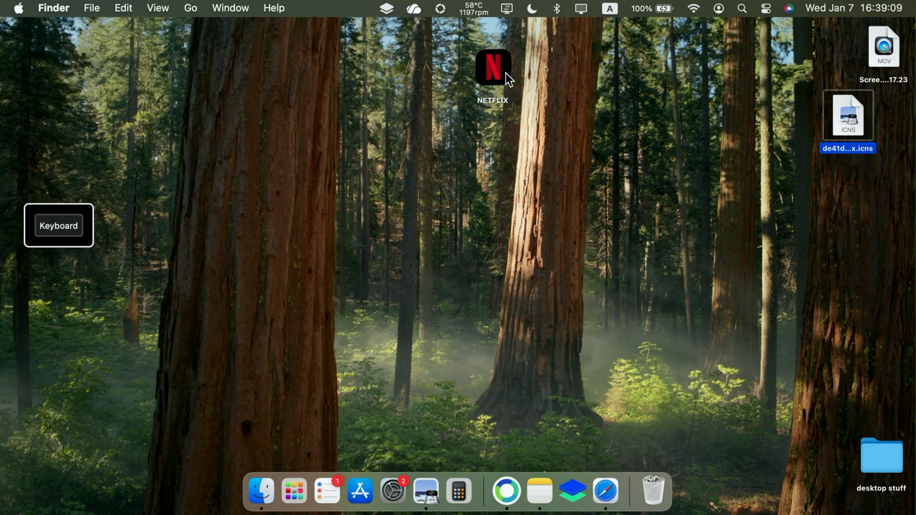
Add the NETFLIX desktop shortcut to the Dock, directly beside the Trash
{"action": "left_click_drag", "start_coordinate": [497, 67], "coordinate": [491, 481]}
{"action": "left_click_drag", "start_coordinate": [484, 102], "coordinate": [625, 480]}
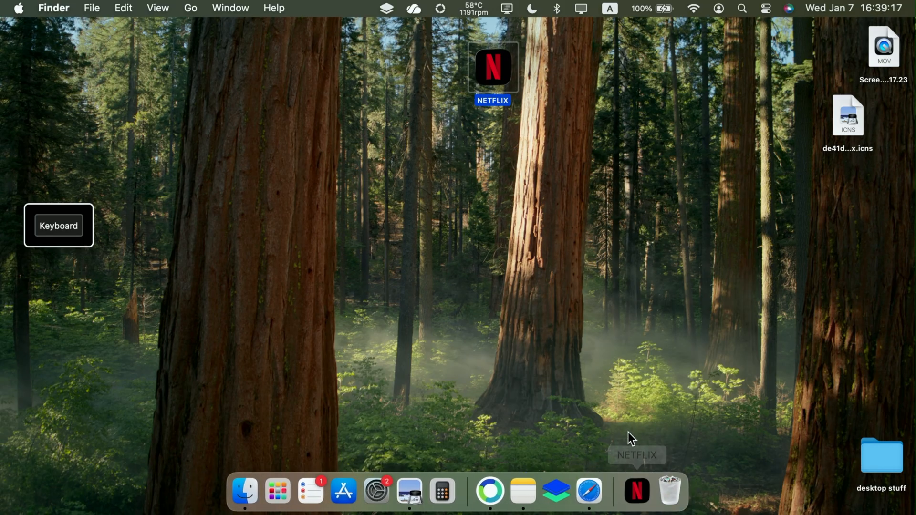
Test the NETFLIX shortcut from the Dock, viewing the site in Safari with the sidebar hidden, and close the browser window
{"action": "left_click", "coordinate": [640, 480]}
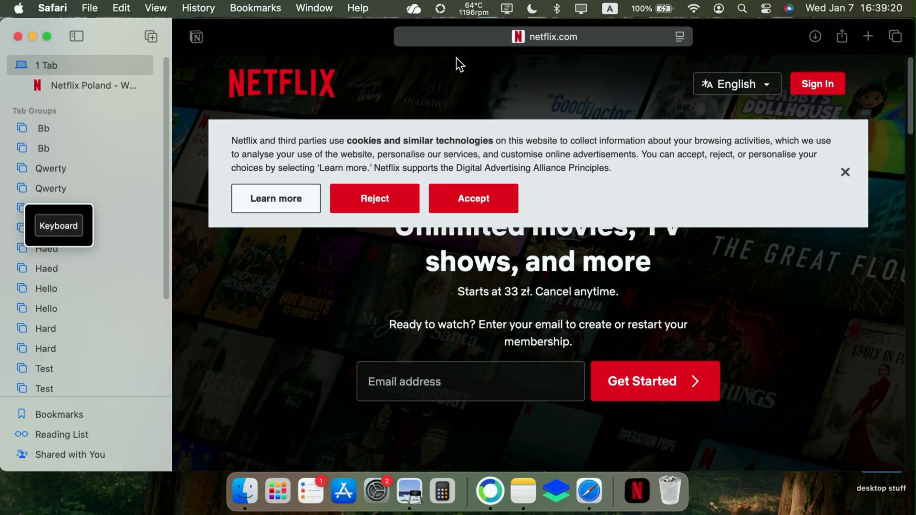
{"action": "left_click", "coordinate": [83, 34]}
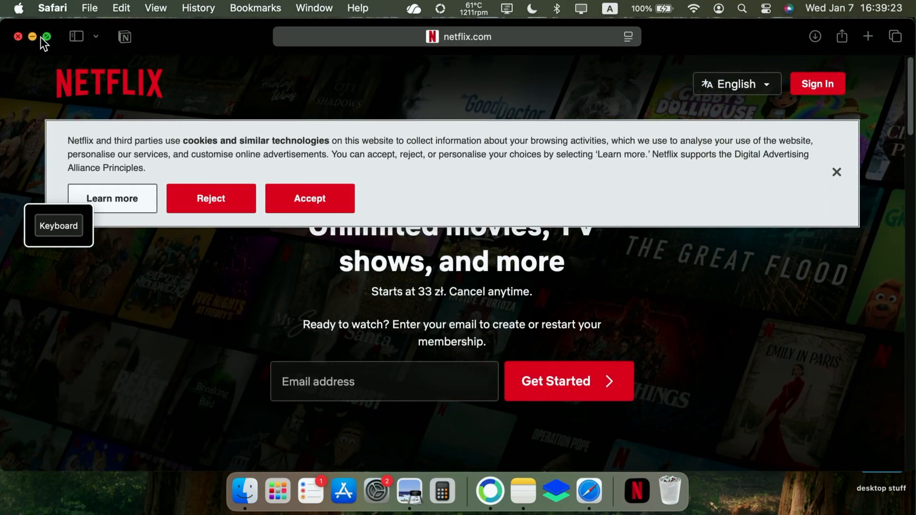
{"action": "left_click", "coordinate": [18, 36]}
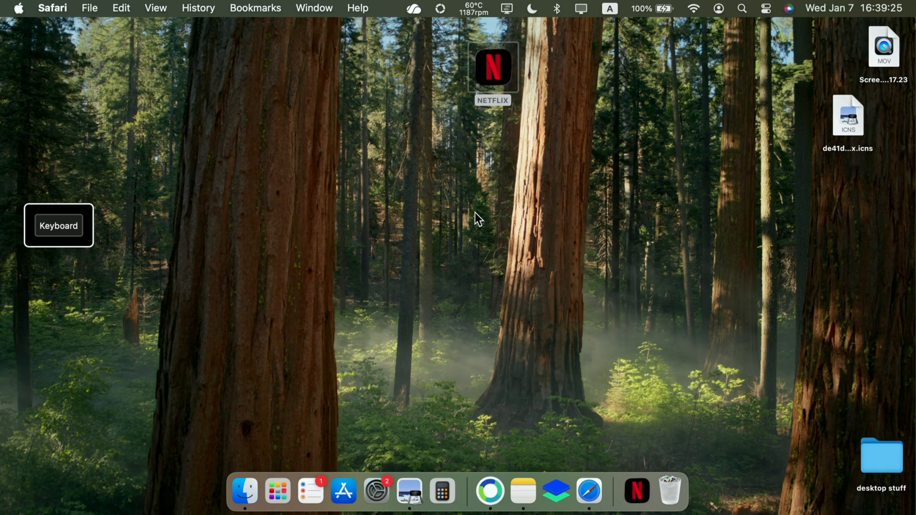